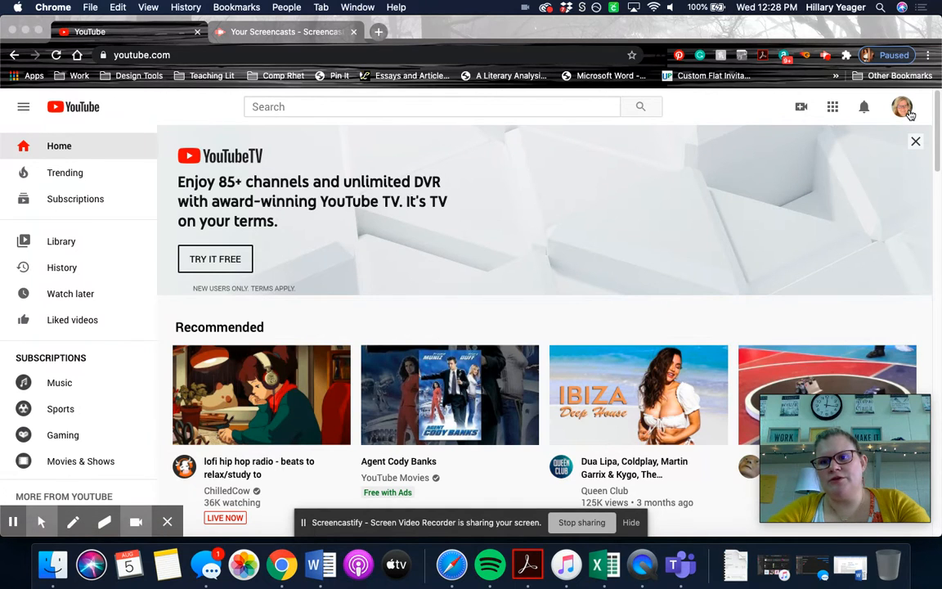
Create a YouTube channel that uses the name and picture of the Google account
click(909, 113)
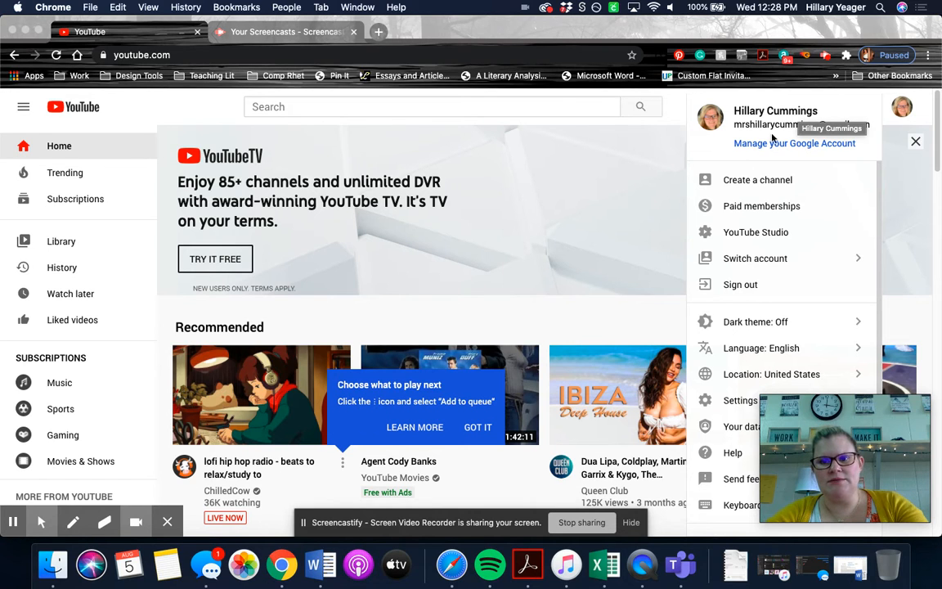
click(836, 187)
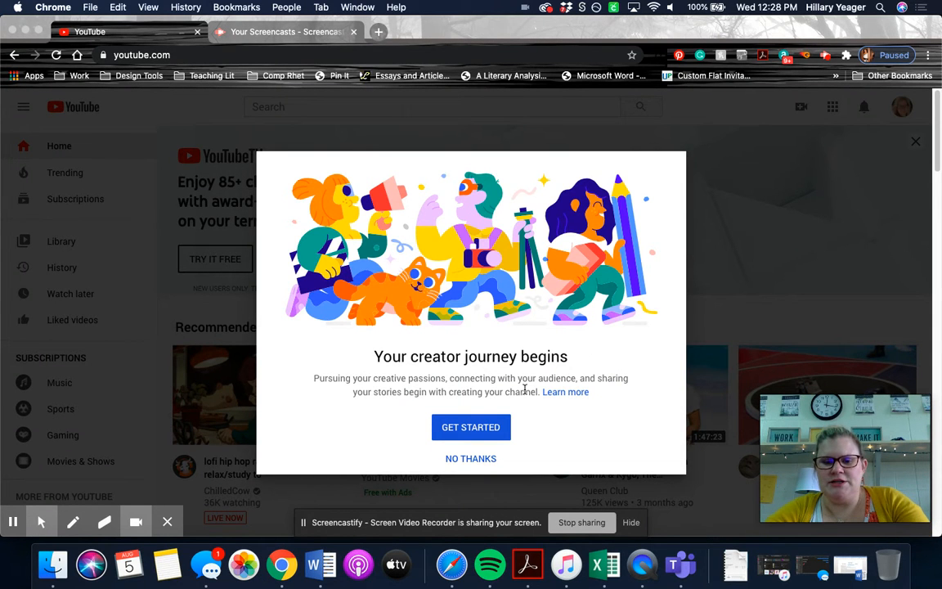
click(487, 428)
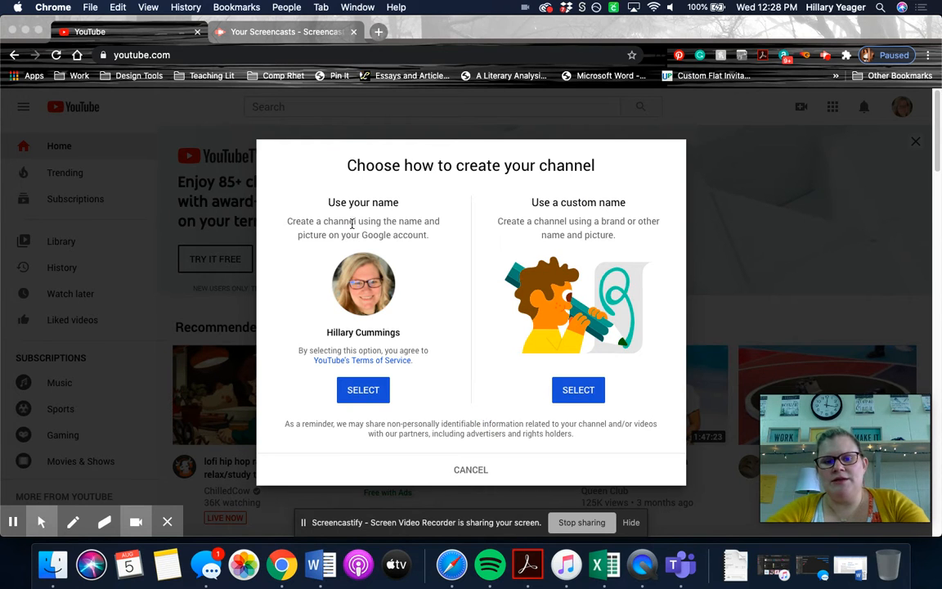
click(363, 391)
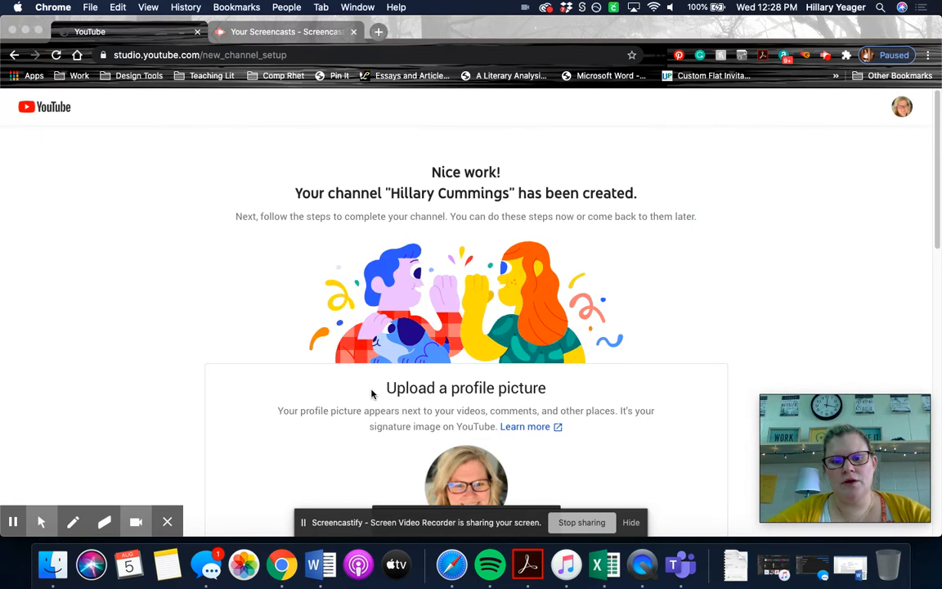
Enter the channel description "This channel is my personal teaching channel for my students and the Smyrna High School Community"
scroll(371, 393, down, 5)
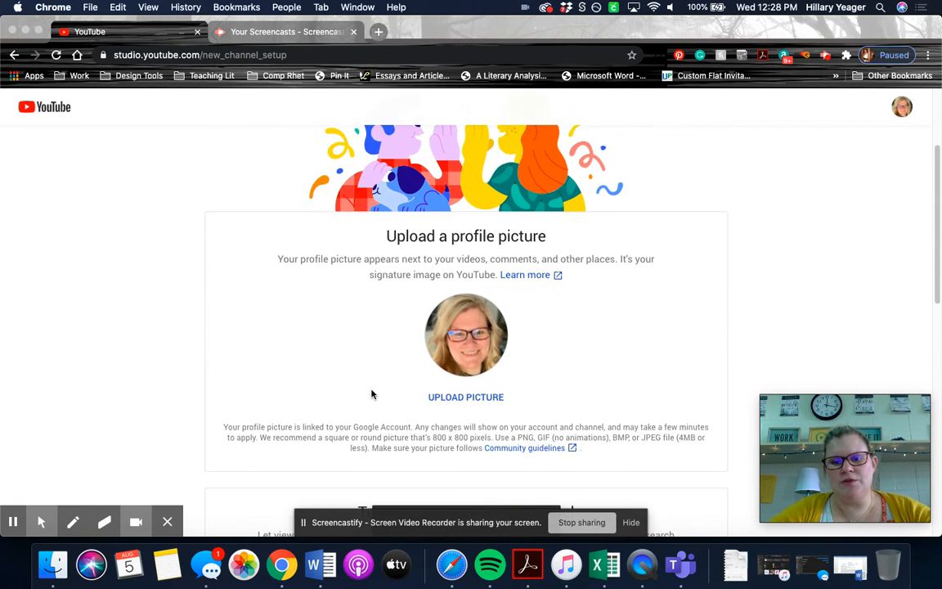
scroll(371, 393, down, 5)
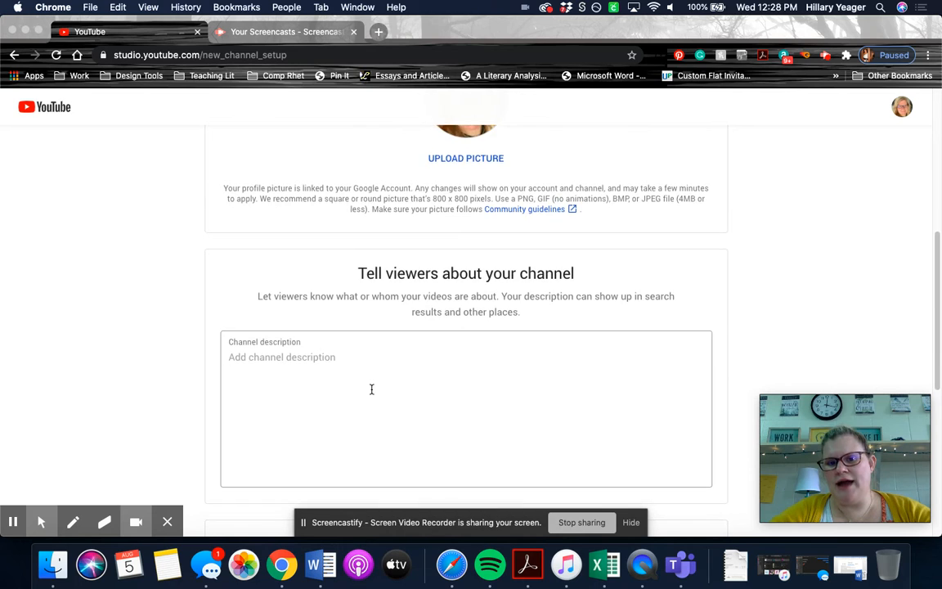
click(304, 302)
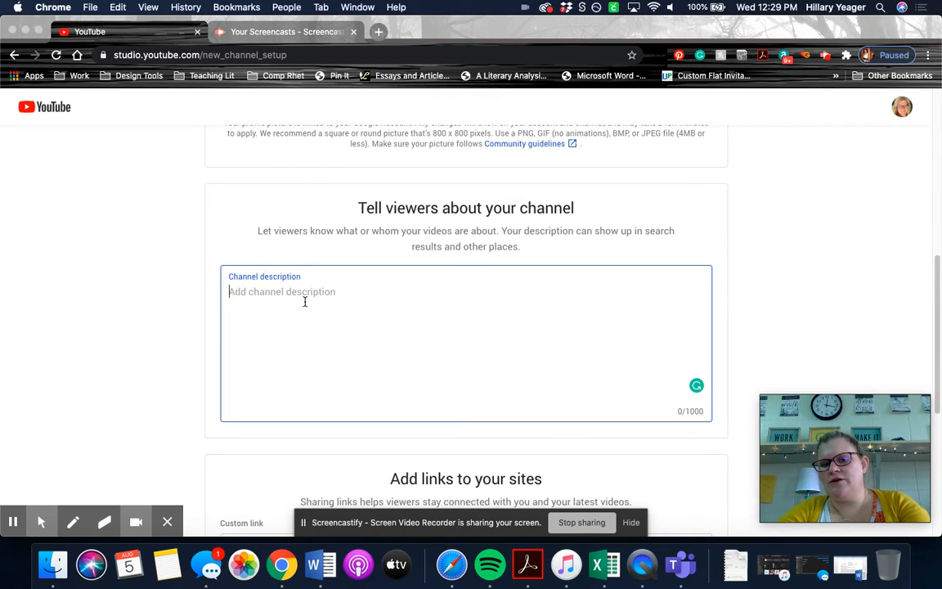
text(This channel is my personal teaching chann)
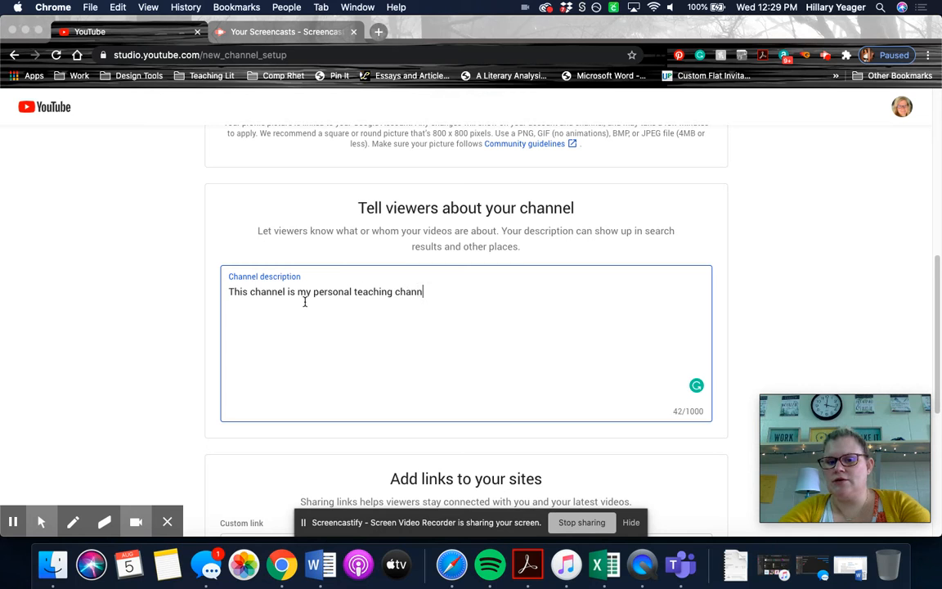
text(el for my students and )
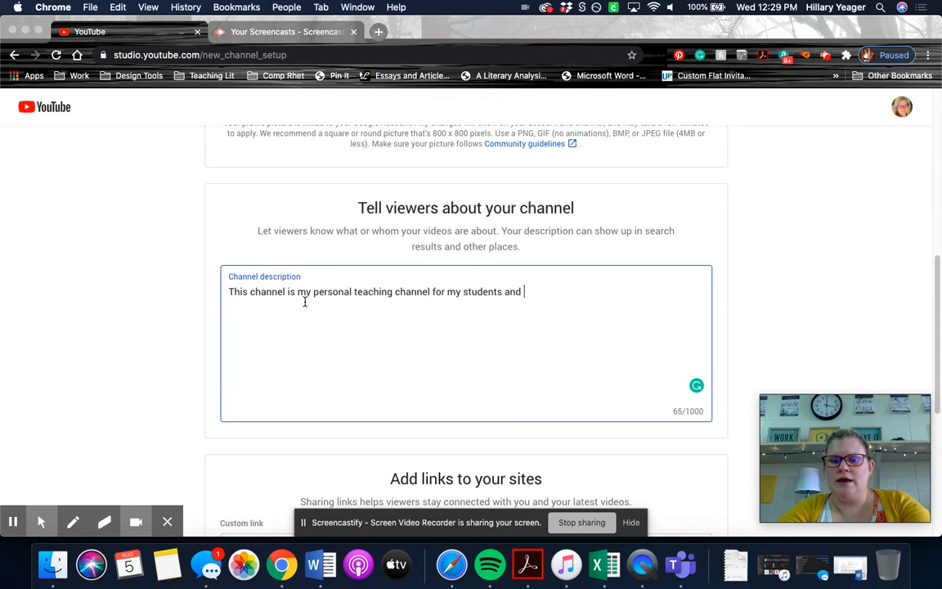
text(the Smyrna High SChool)
key(BackSpace)
key(BackSpace)
key(BackSpace)
text(chool Community)
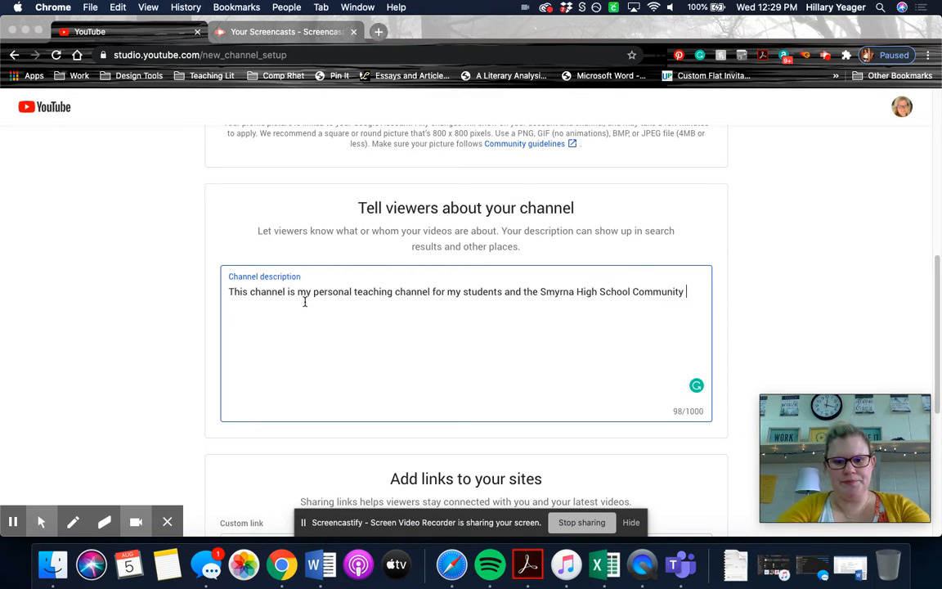
Find the Smyrna High School website in a new browser tab to get an address for the channel's custom link
scroll(314, 379, down, 5)
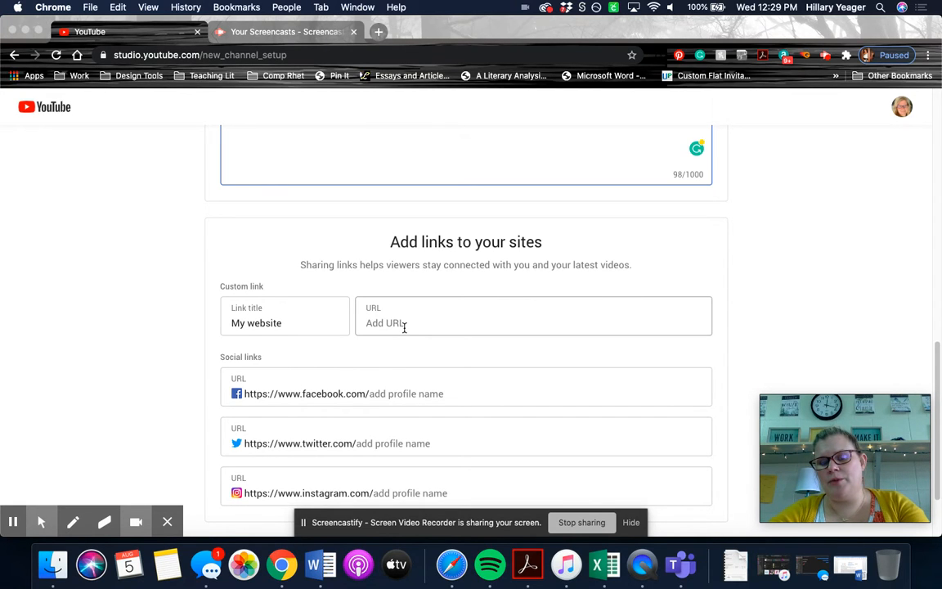
click(402, 326)
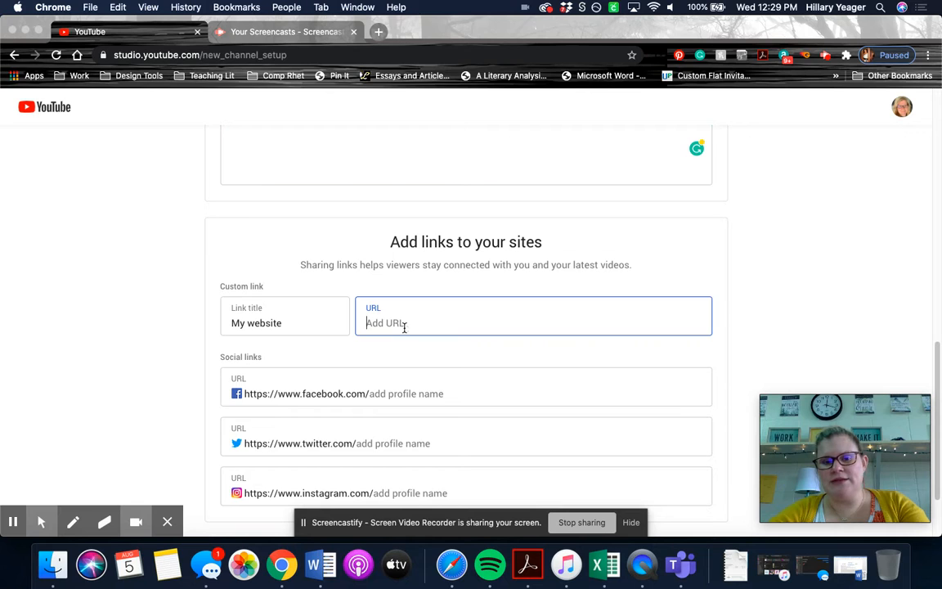
click(378, 33)
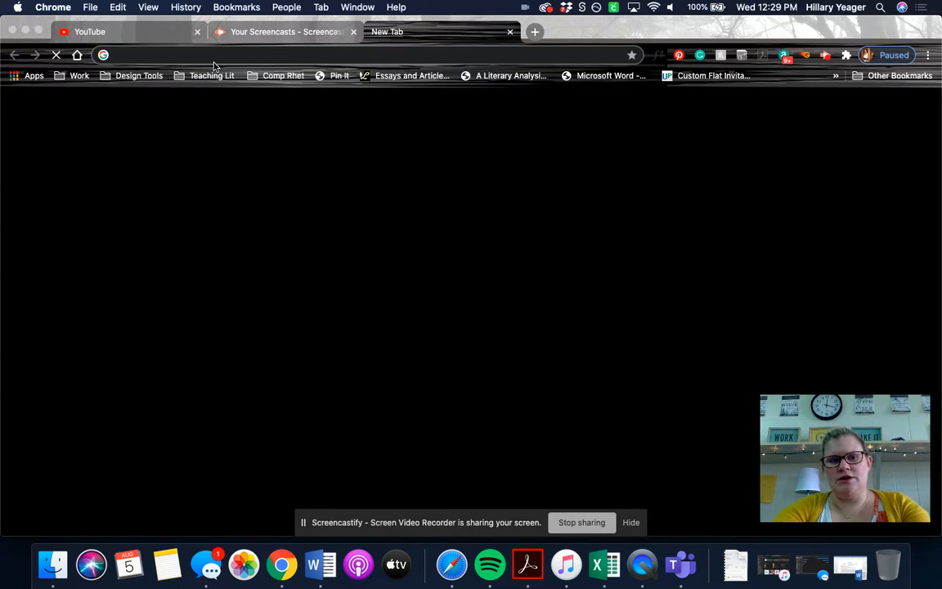
text(smy)
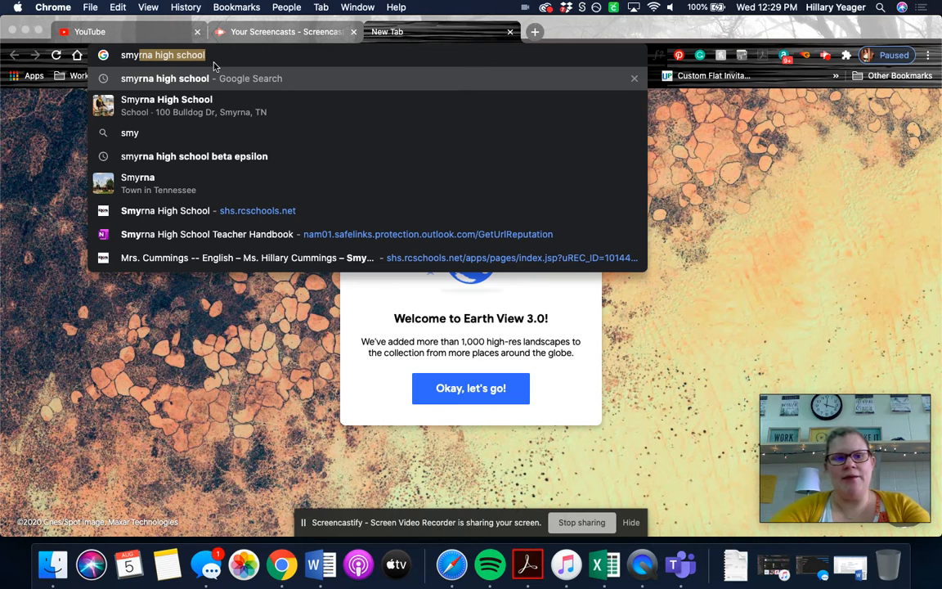
click(211, 102)
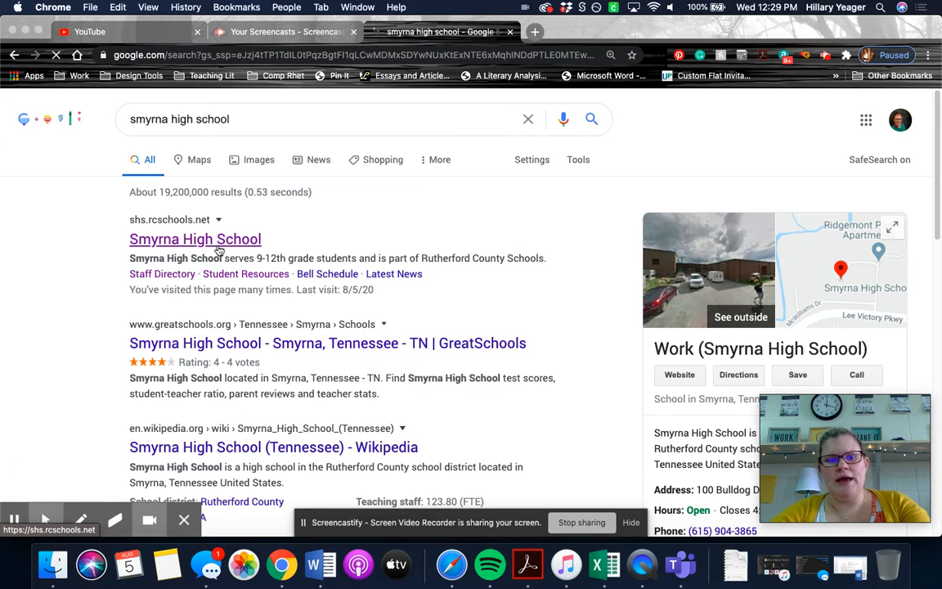
click(218, 247)
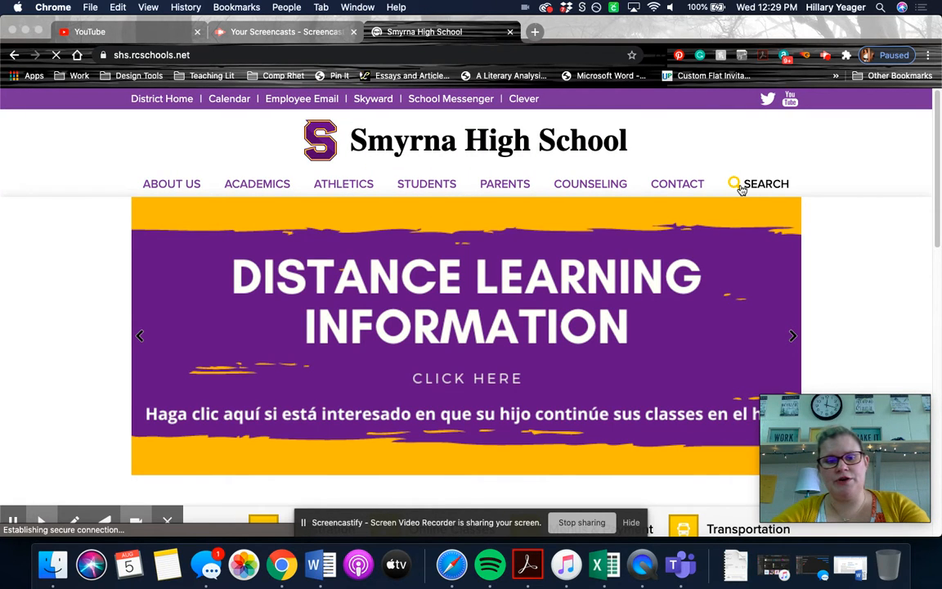
Open the channel owner's teacher page from the English department's staff list under Academic Departments
mouse_move(257, 184)
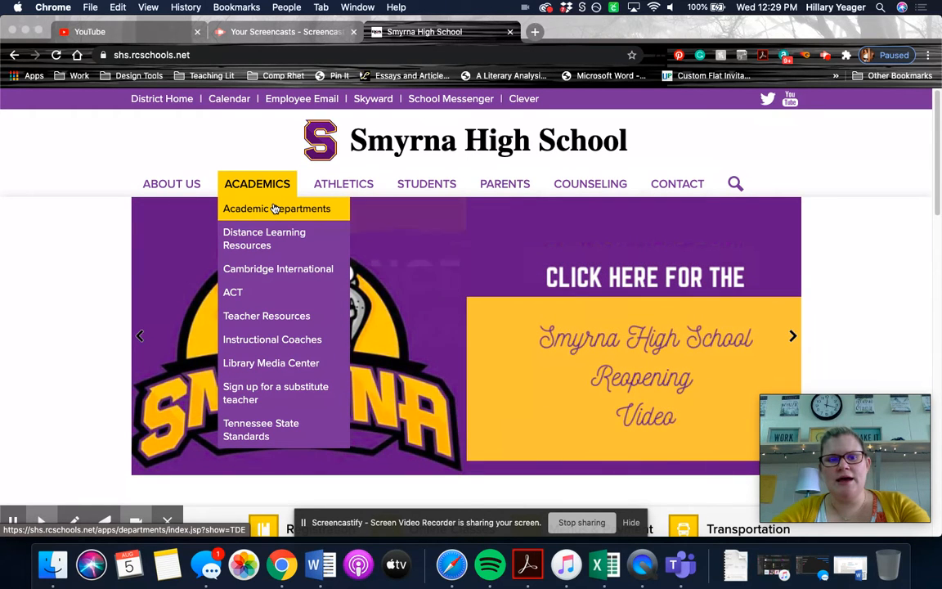
click(275, 209)
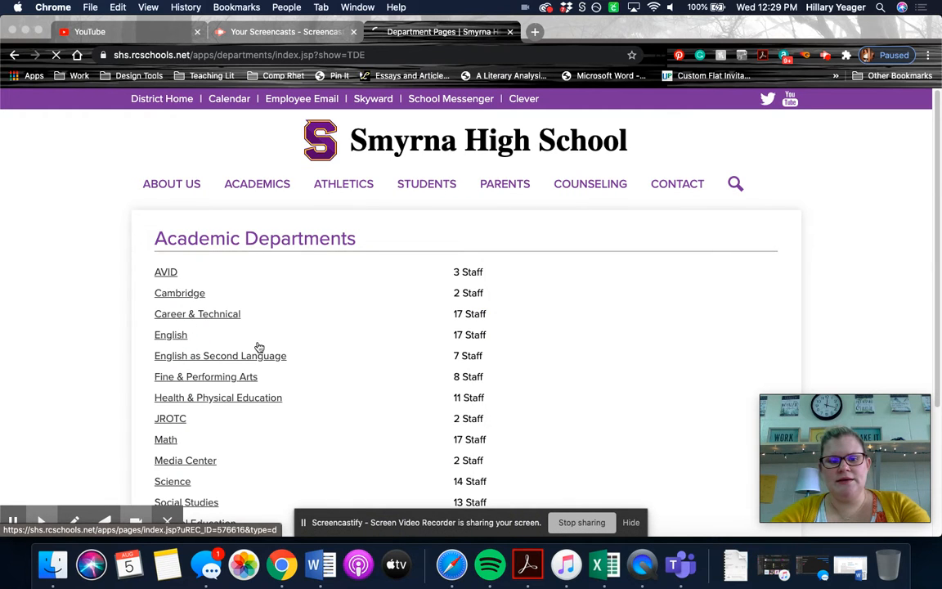
click(259, 347)
scroll(240, 355, down, 5)
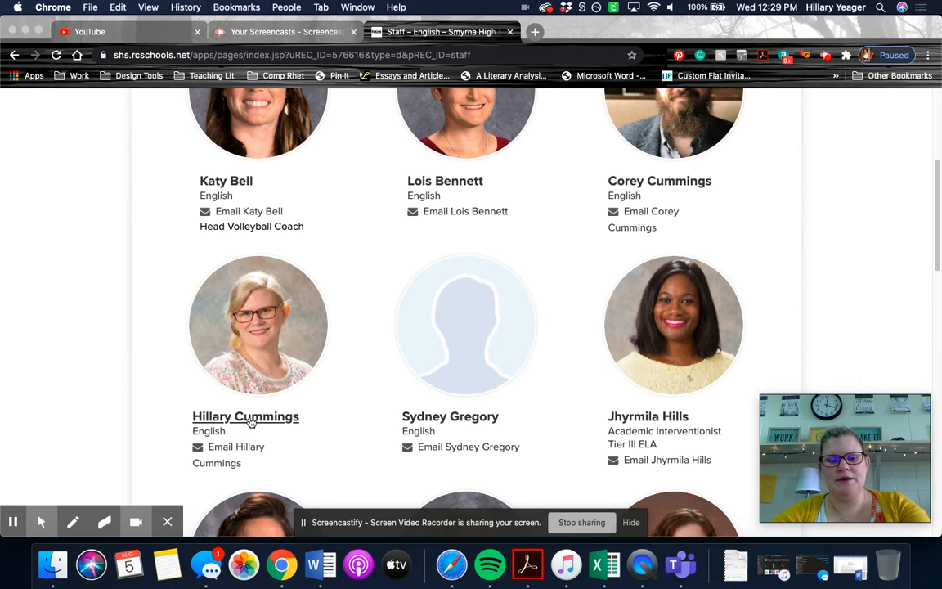
click(252, 419)
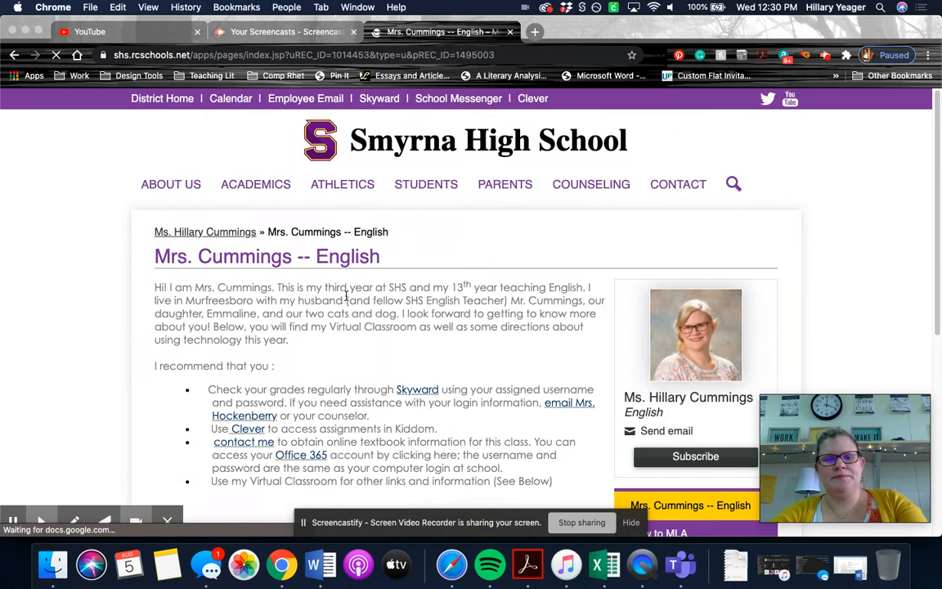
Copy the teacher page's address into the channel's "My website" custom link and save the channel setup
click(362, 54)
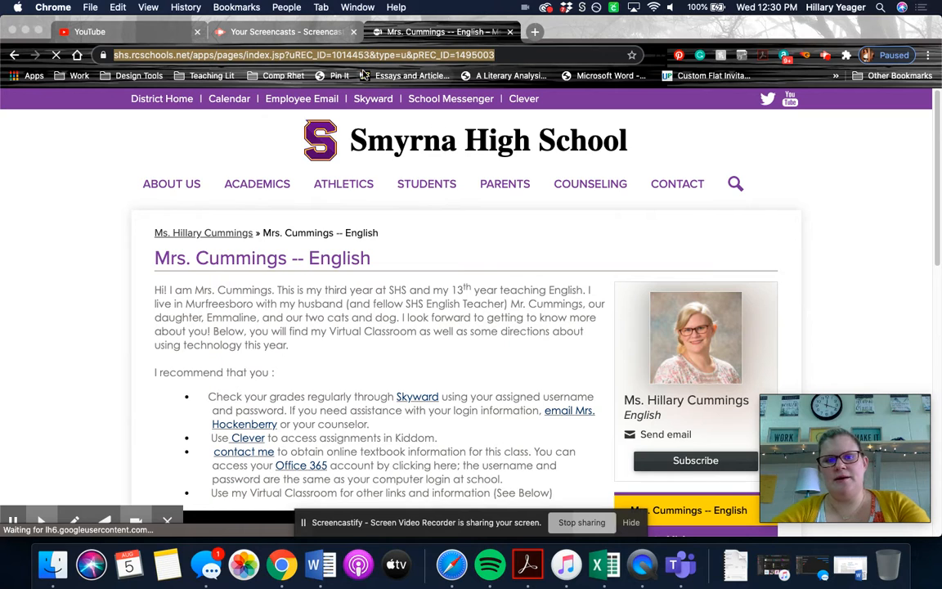
click(147, 32)
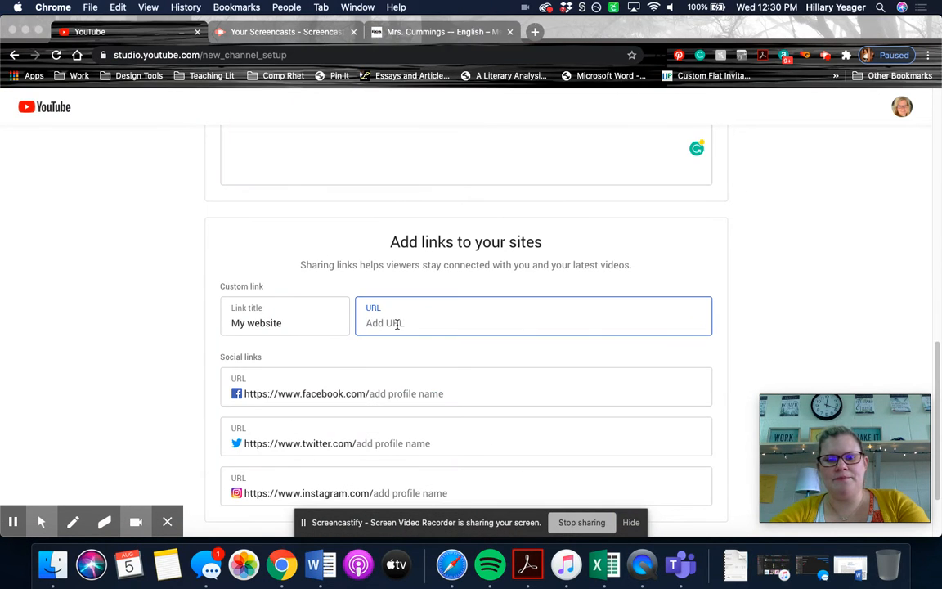
key(super+v)
scroll(473, 385, down, 3)
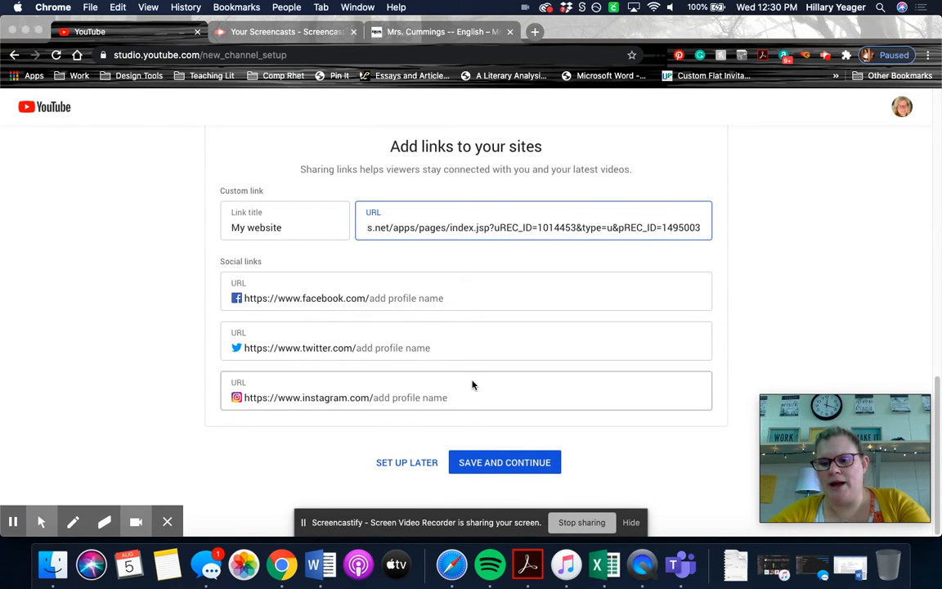
click(481, 463)
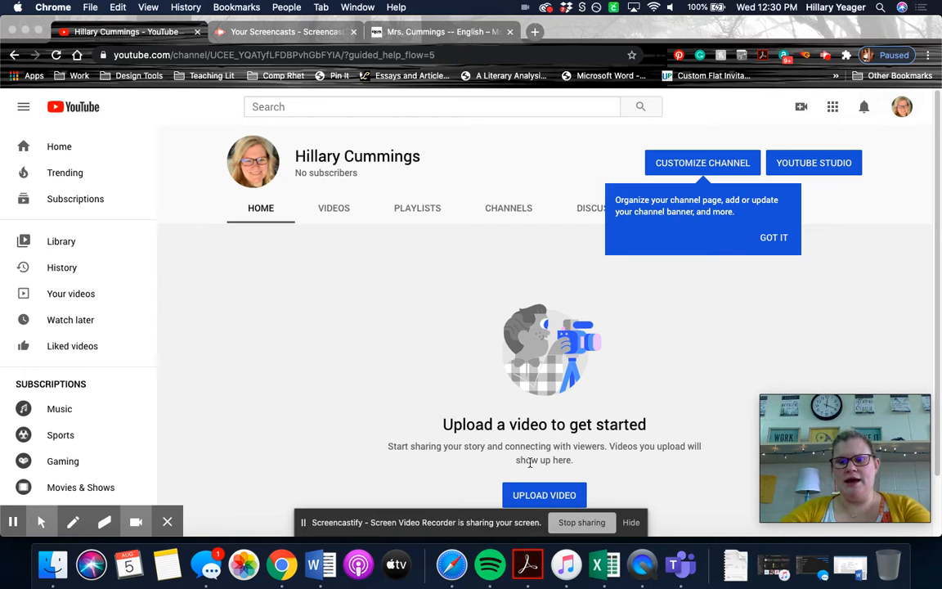
Start a video upload from the new channel page, opening the YouTube Studio introduction video and returning to the upload dialog
click(770, 239)
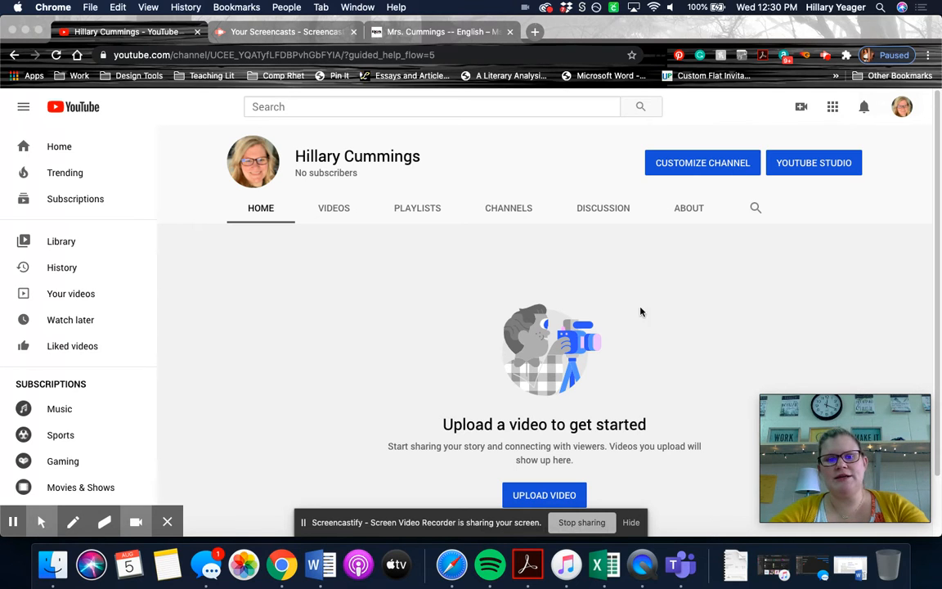
click(555, 499)
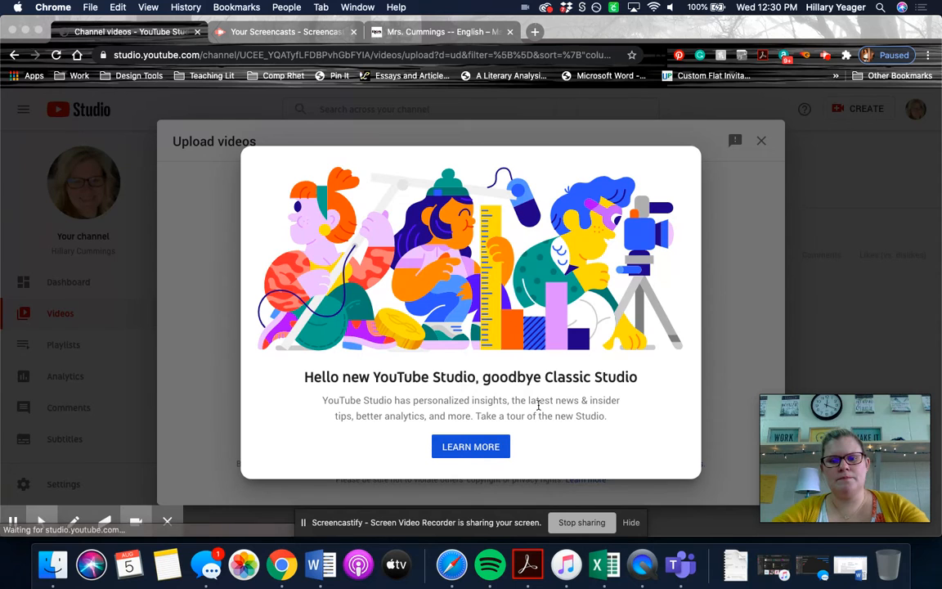
click(482, 450)
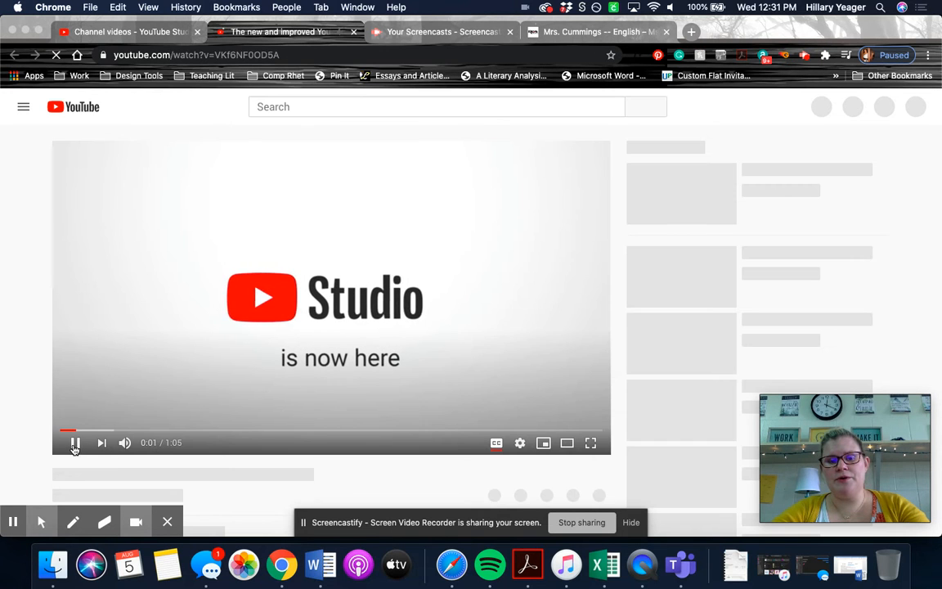
click(163, 33)
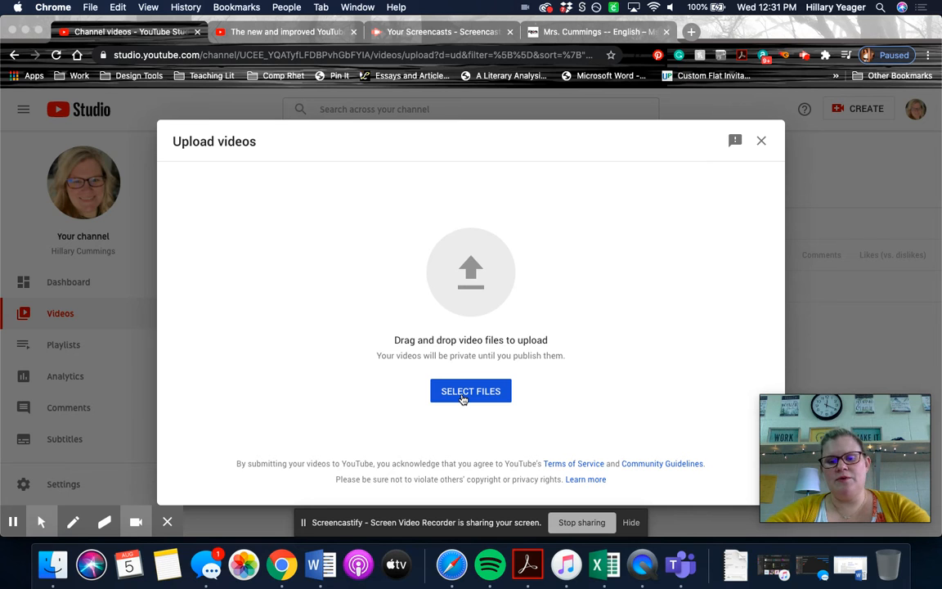
Upload the file Intro Video 1.mov from the Desktop folder
click(463, 396)
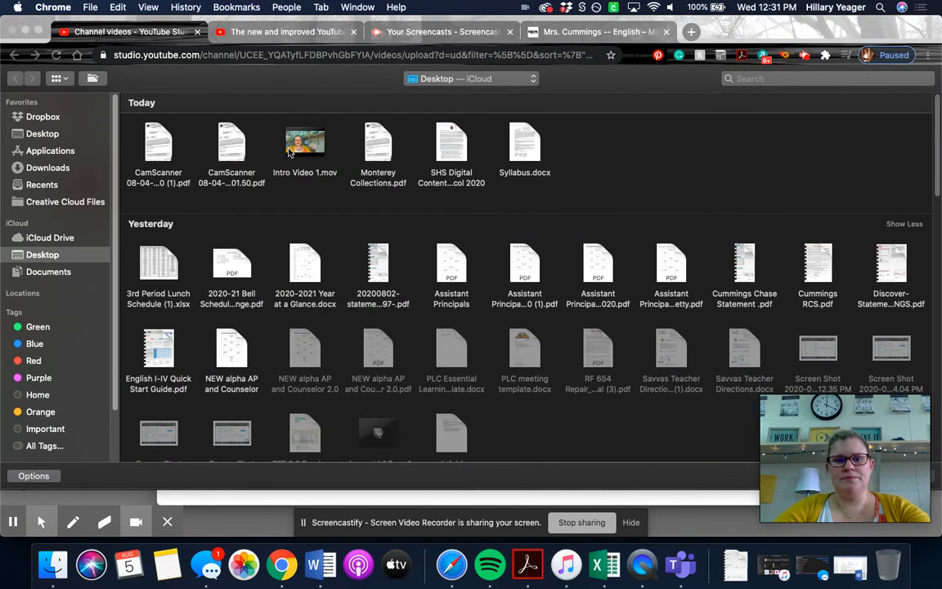
click(301, 145)
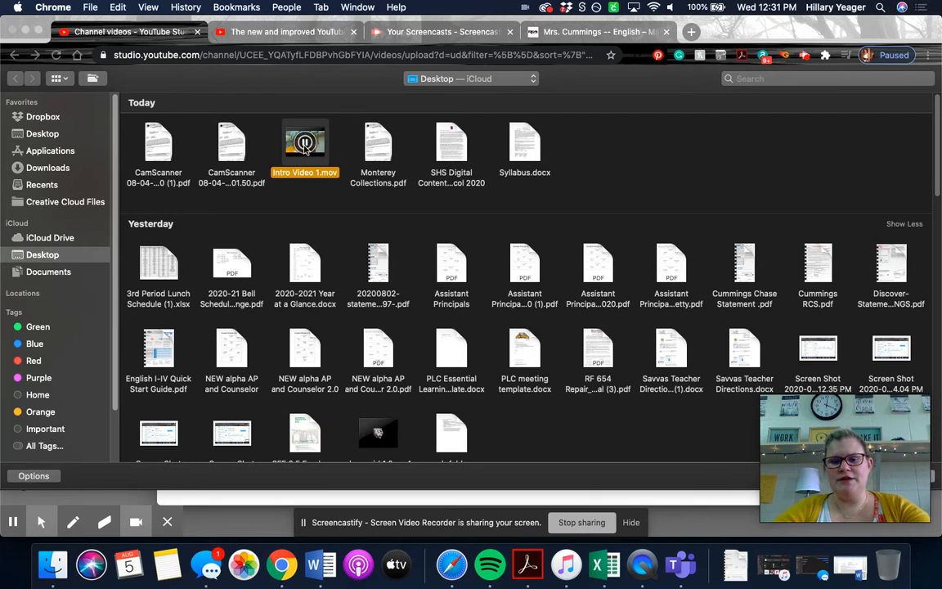
scroll(632, 285, down, 5)
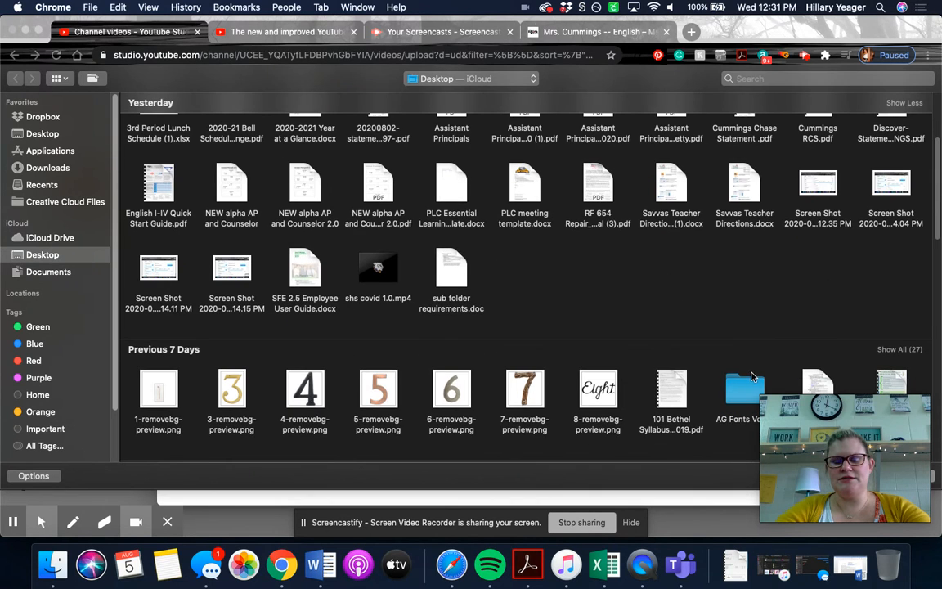
drag(779, 446, 333, 449)
click(922, 478)
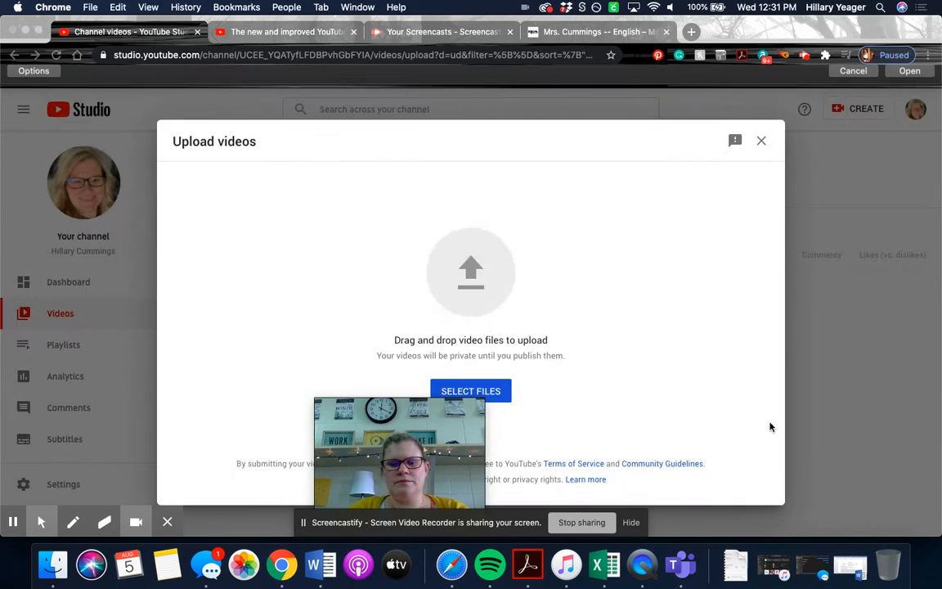
drag(449, 430, 892, 419)
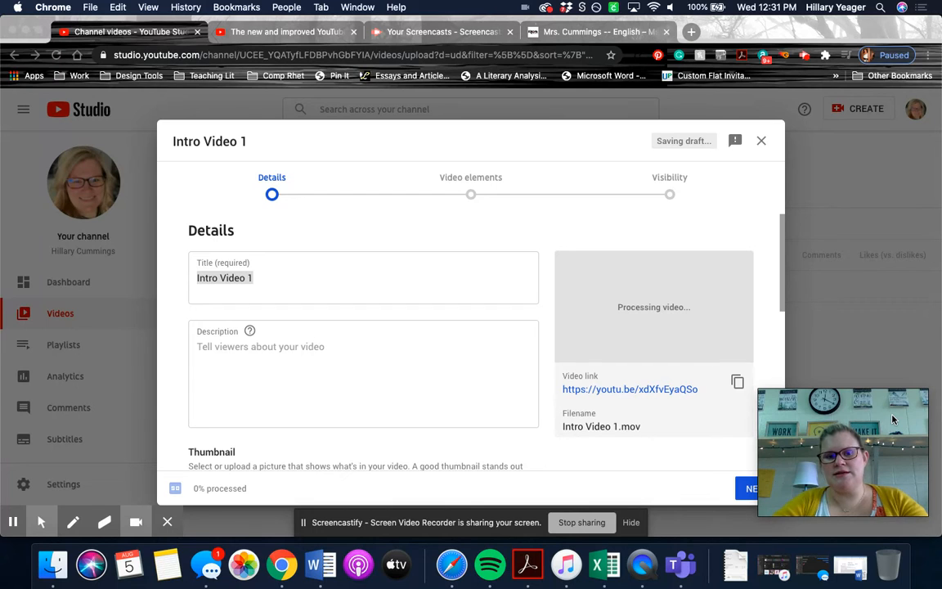
Title the video "My Introdution to Students" and describe it as "Introducing myself to my students for Academic Year 2020"
click(273, 279)
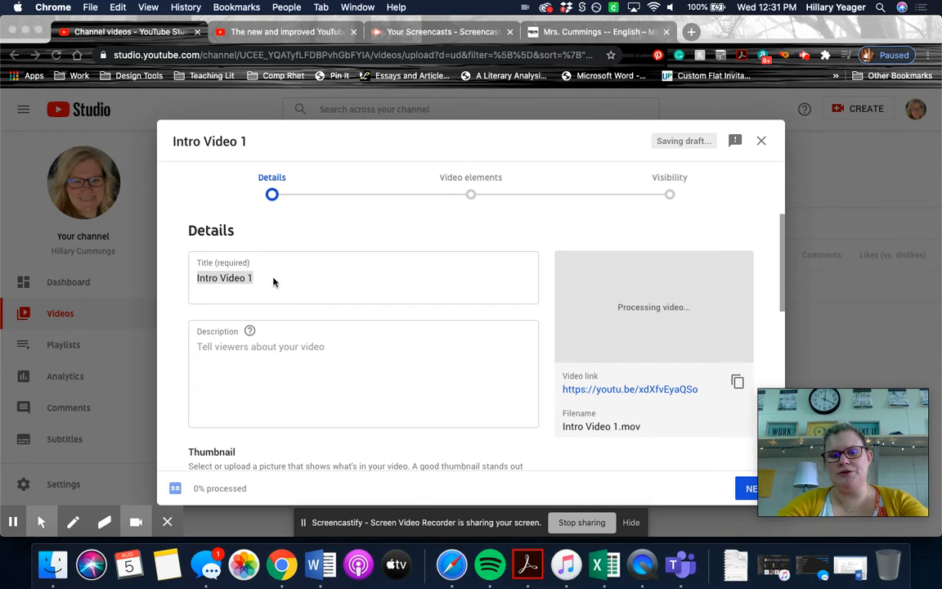
click(262, 278)
drag(255, 278, 179, 281)
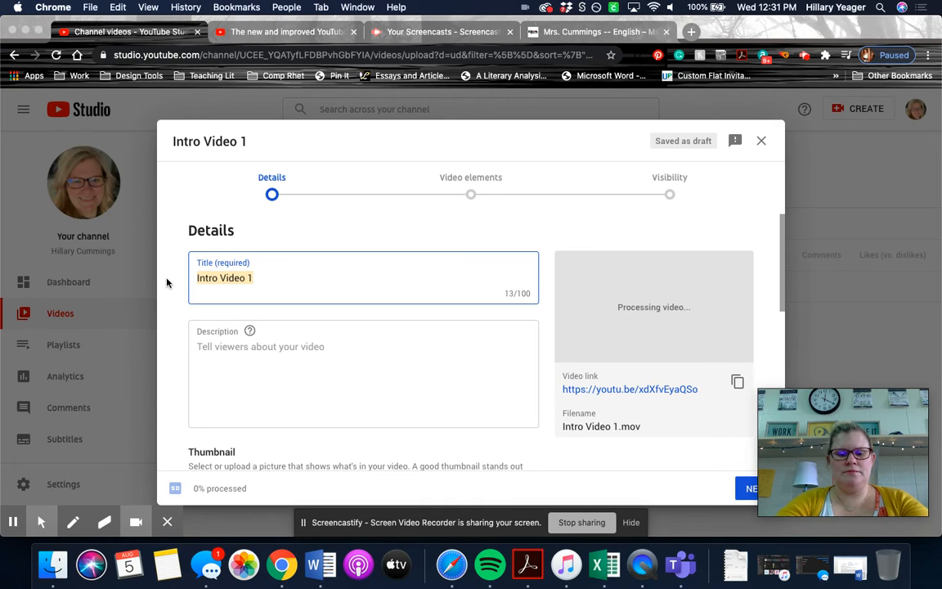
text(My Introdution to Students)
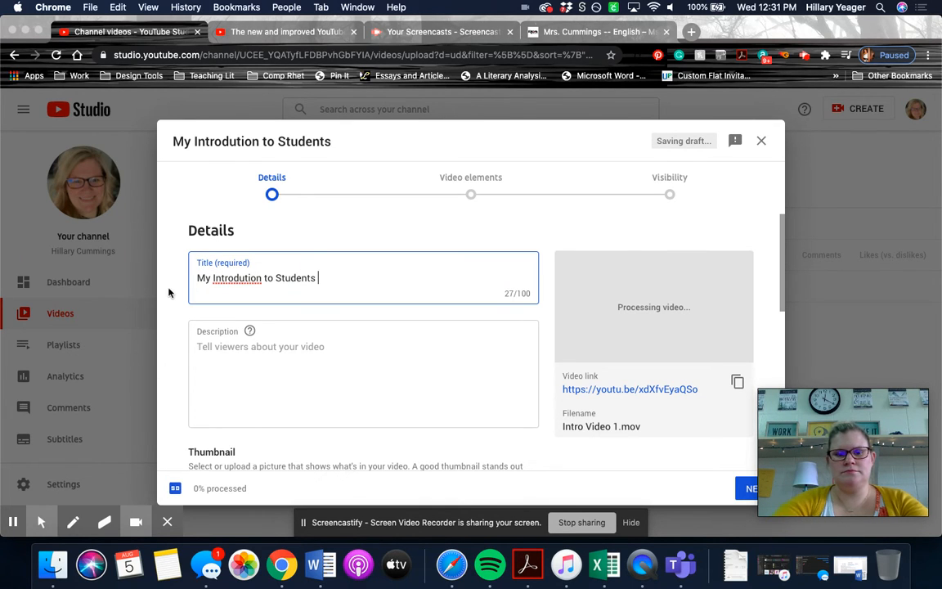
click(222, 346)
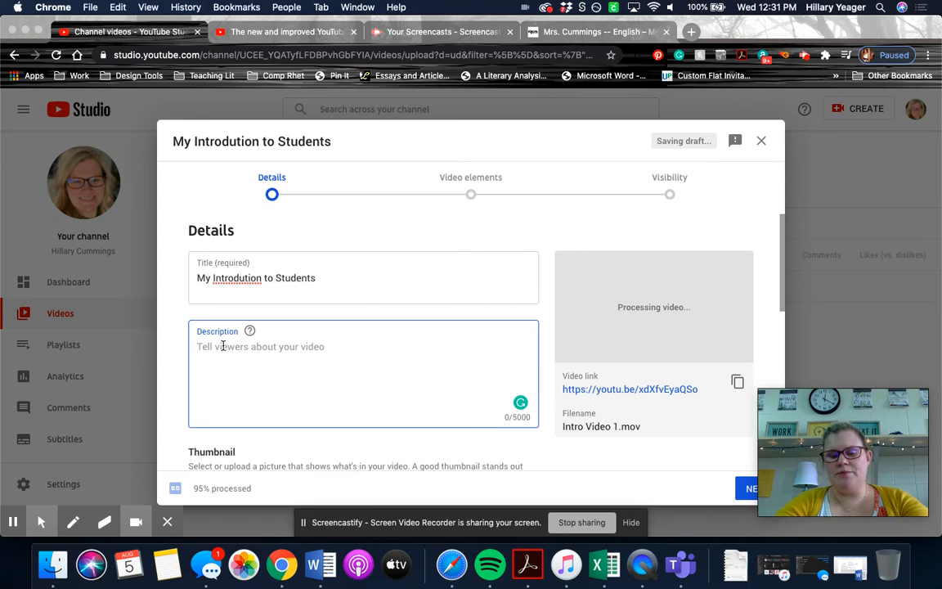
text(Introducing myself to my students for Academic Year 2020)
Create a public playlist titled with the teacher's name followed by "'s Videos for Students" and add the video to it
scroll(223, 347, down, 2)
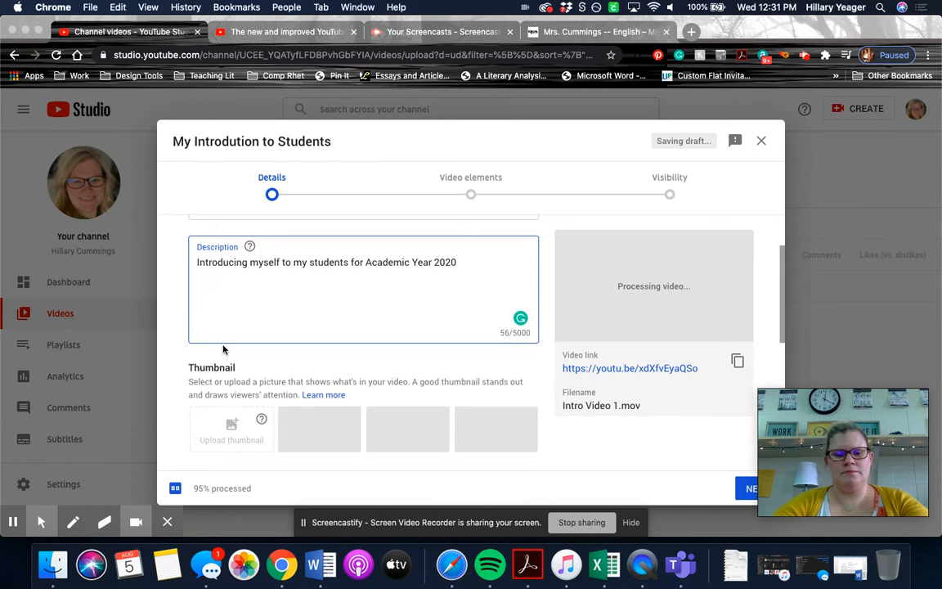
scroll(222, 349, down, 2)
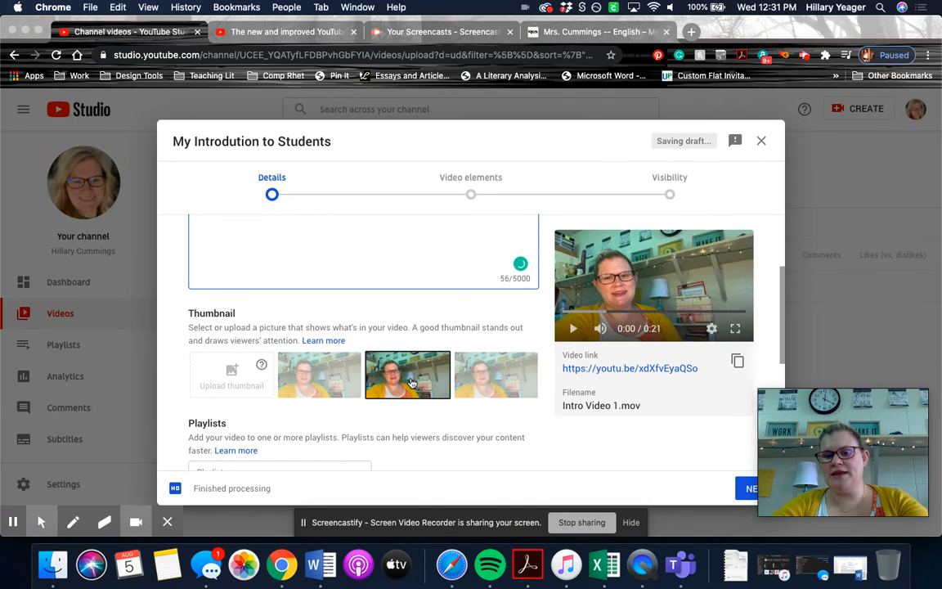
scroll(426, 262, down, 2)
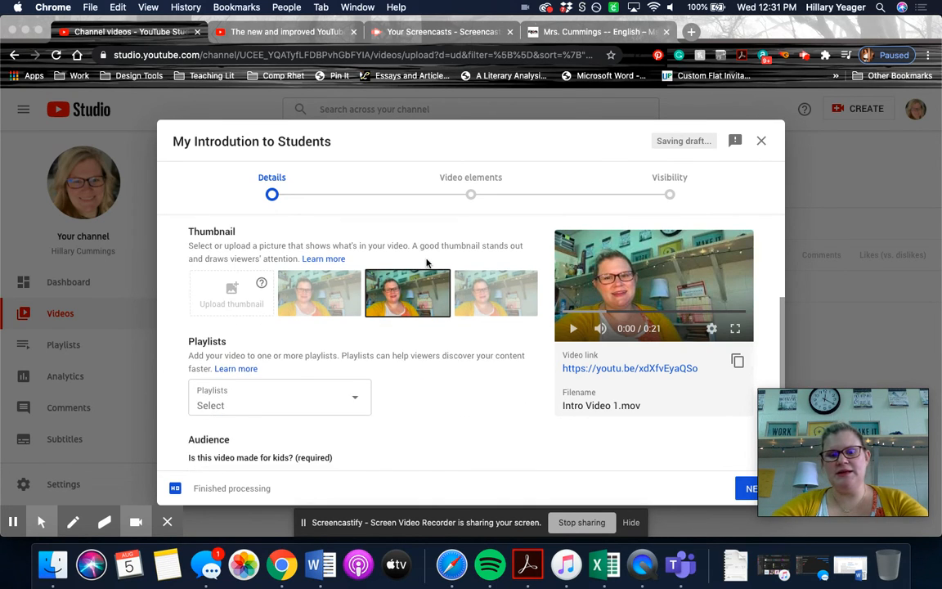
scroll(427, 262, down, 1)
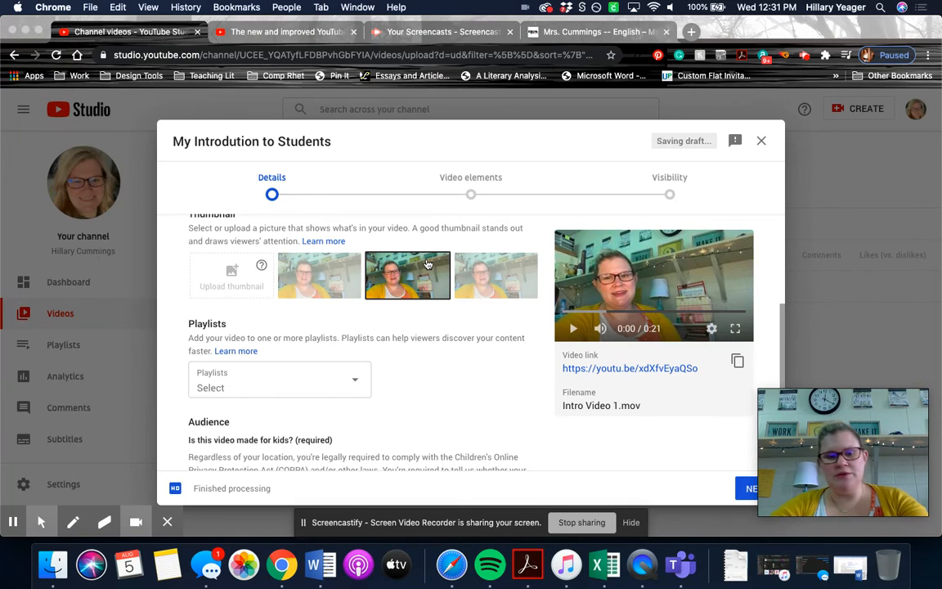
click(354, 384)
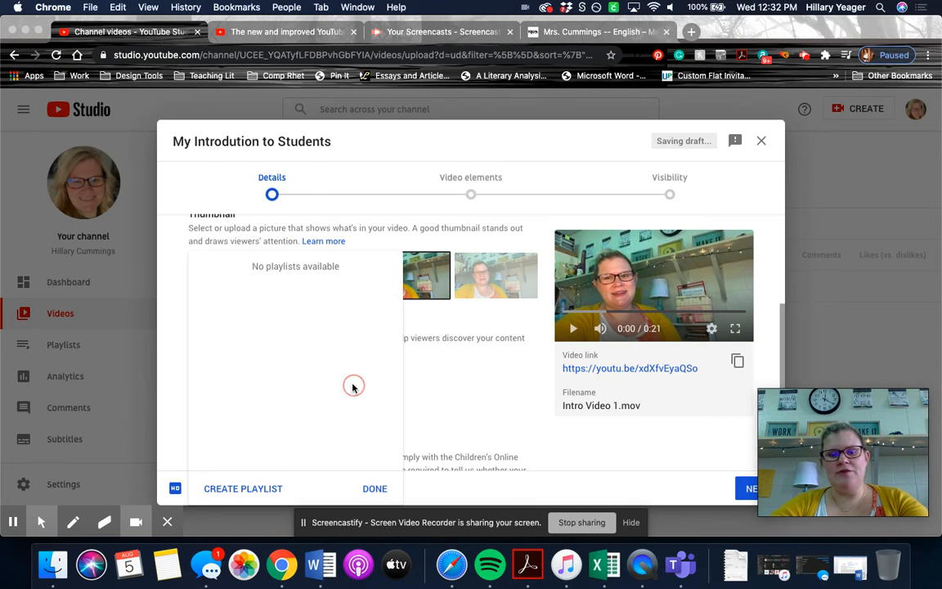
click(243, 488)
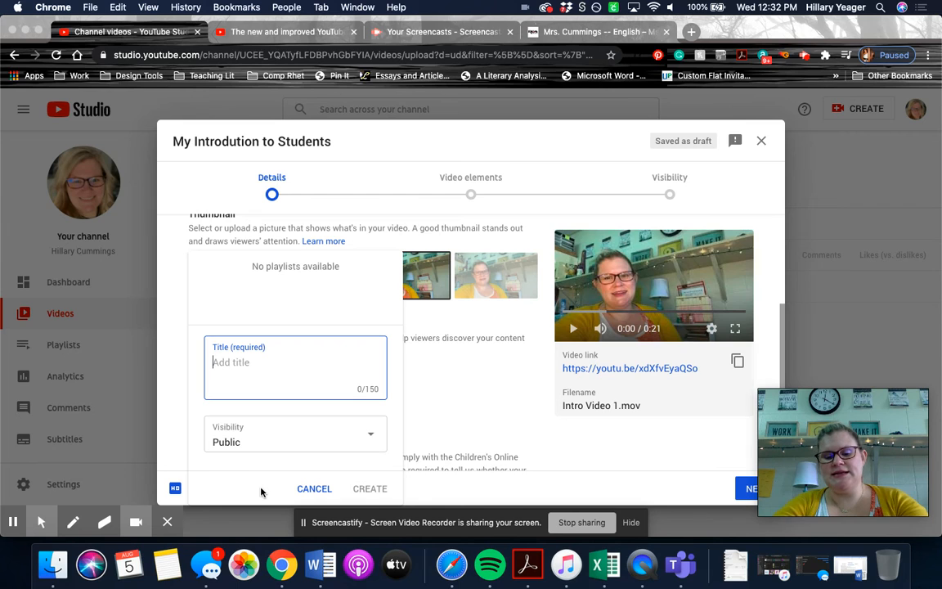
text(Mrs. Cummings's Videos for Students)
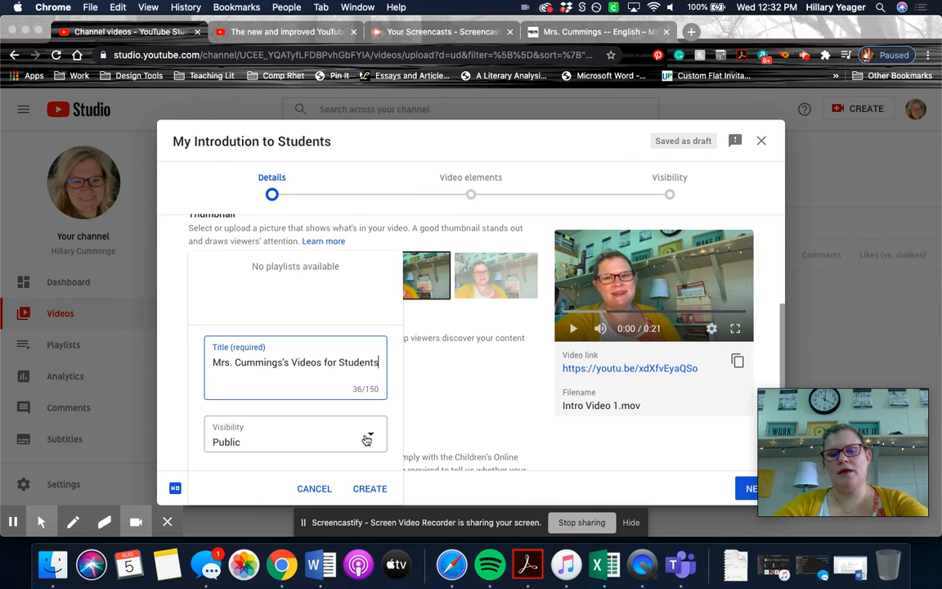
click(368, 441)
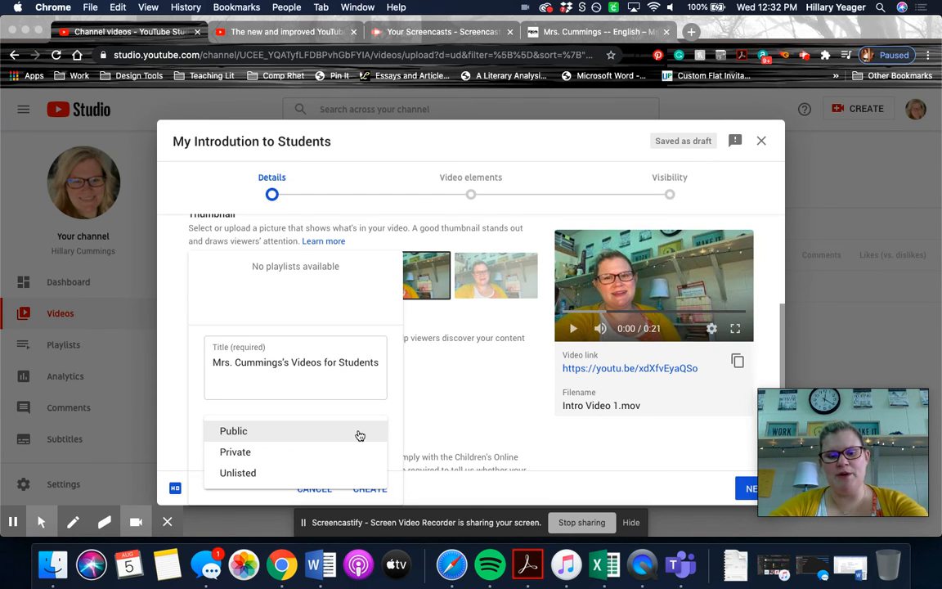
click(358, 434)
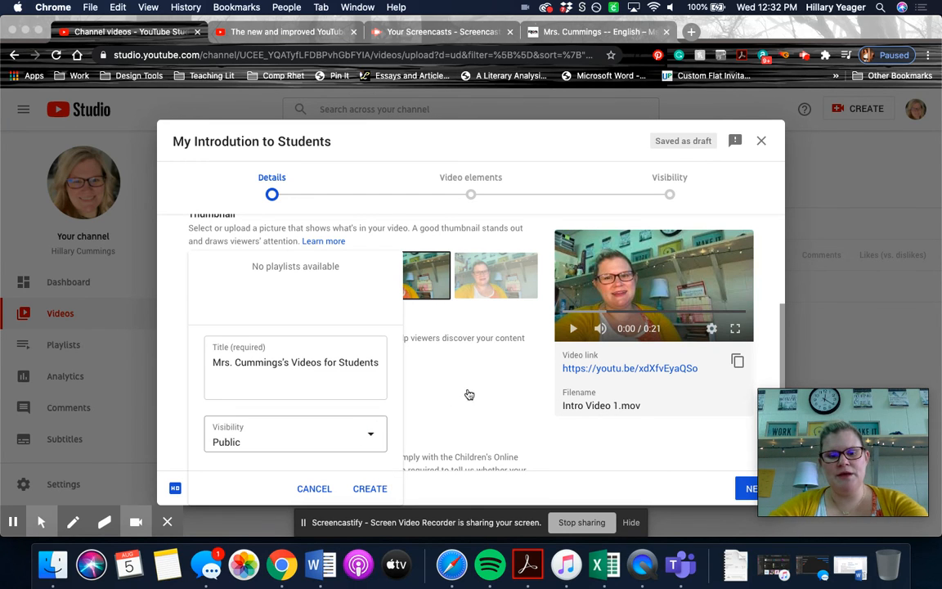
click(370, 489)
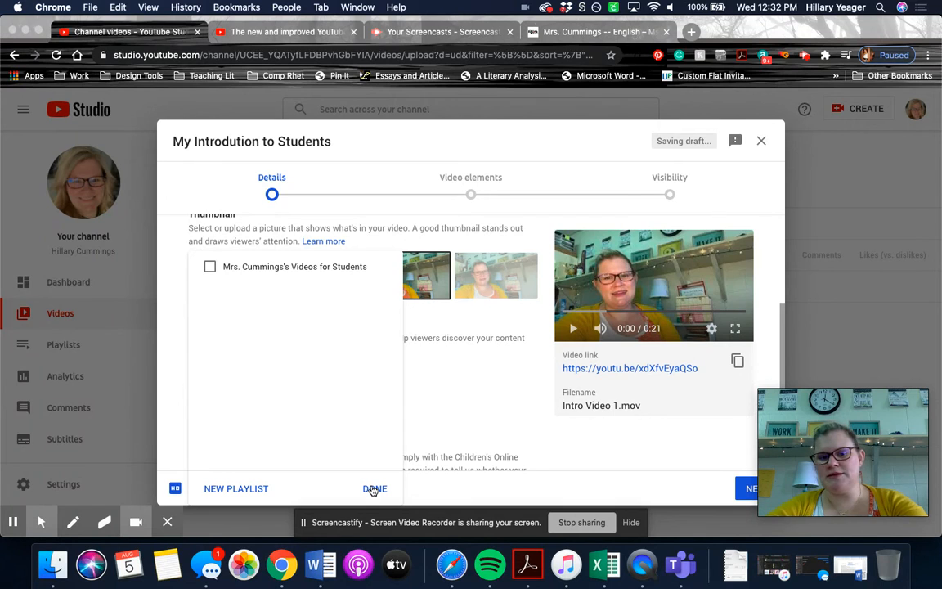
click(209, 267)
click(377, 489)
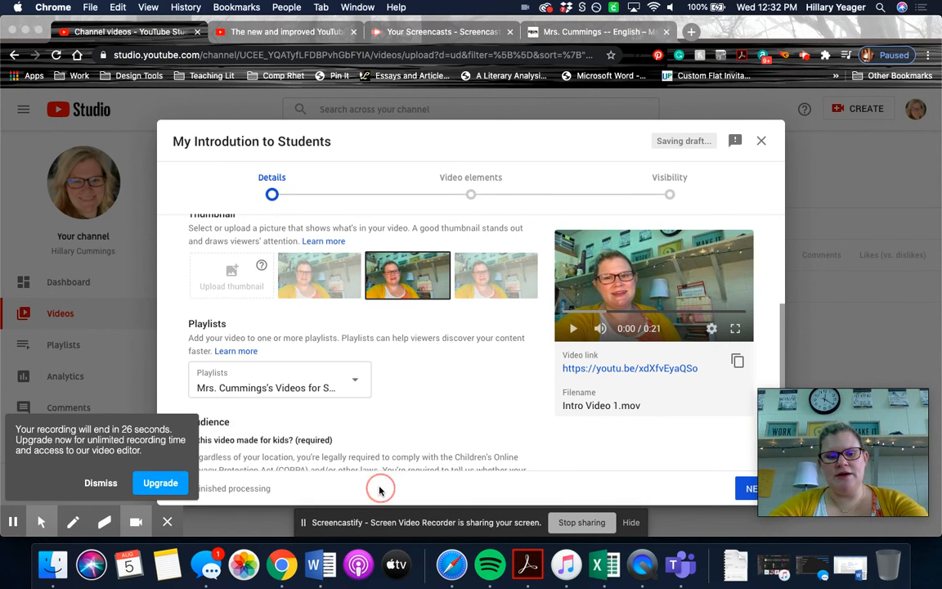
Declare the video as made for kids and finish the upload's details stage
scroll(425, 400, down, 3)
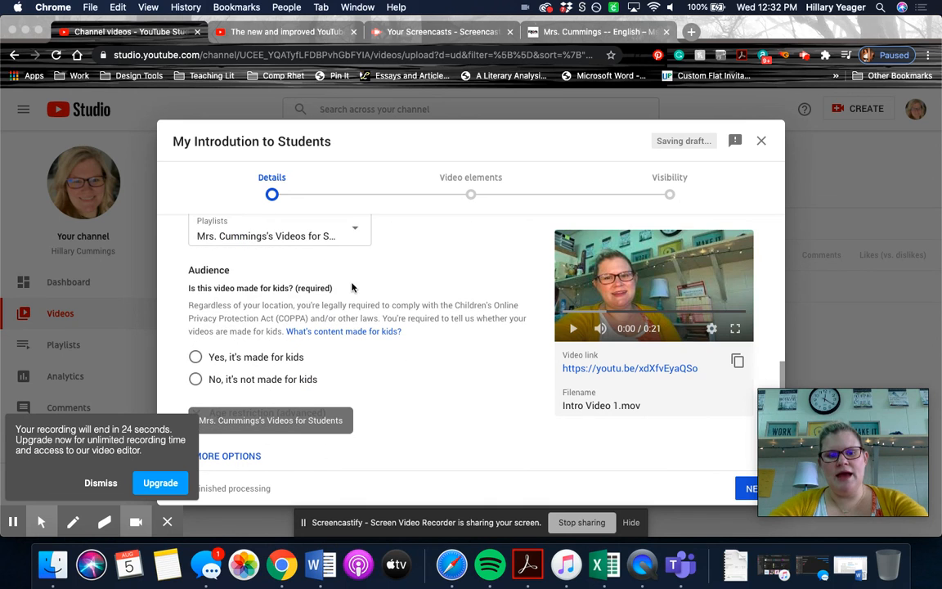
click(195, 357)
scroll(357, 381, down, 2)
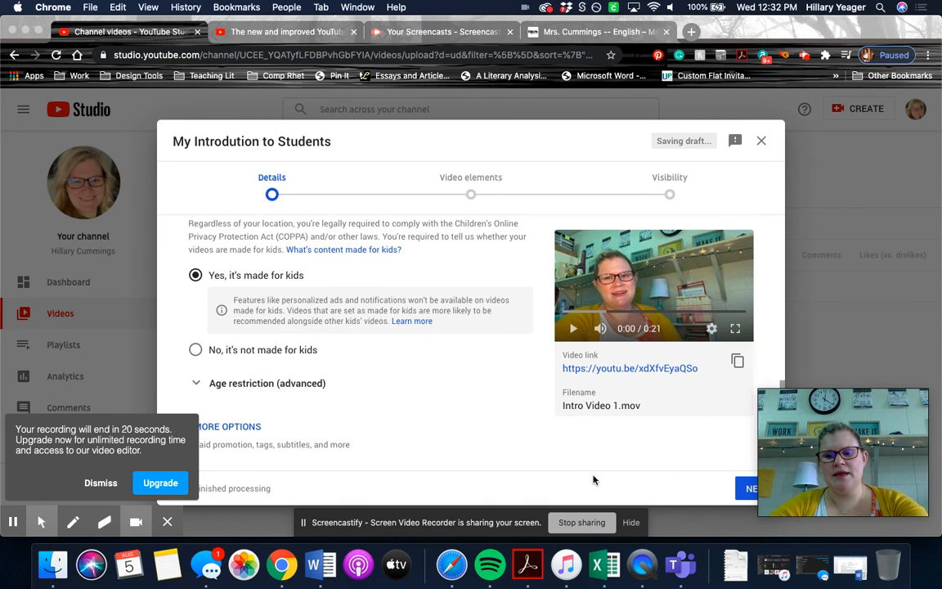
click(750, 489)
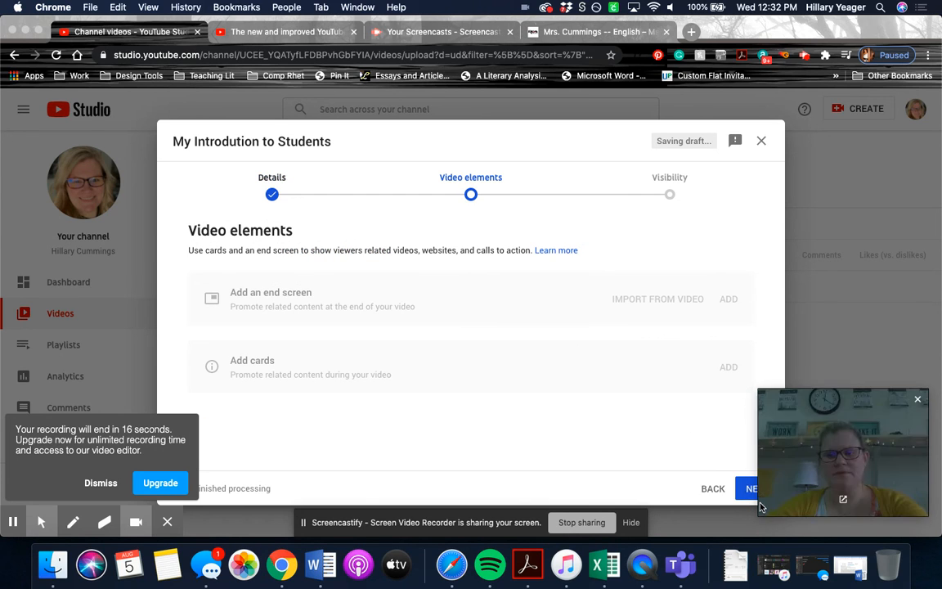
Set the video's visibility to Public without an instant Premiere, adding no video elements, and publish it
click(749, 489)
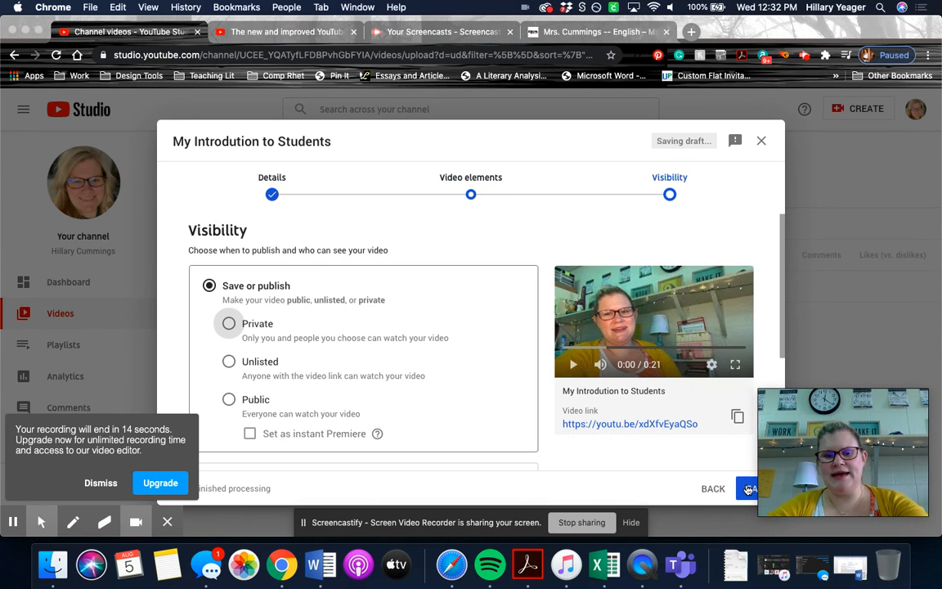
click(229, 399)
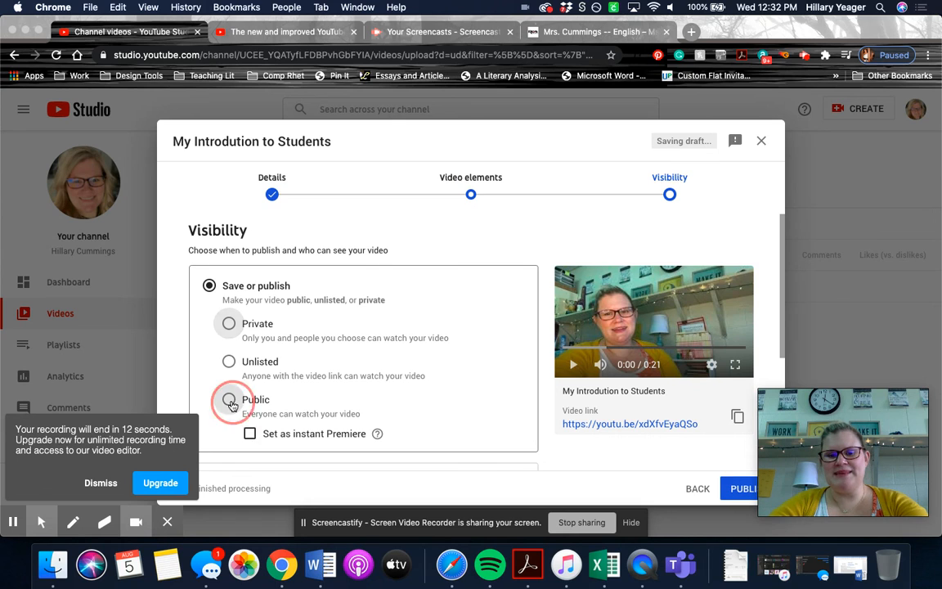
click(248, 434)
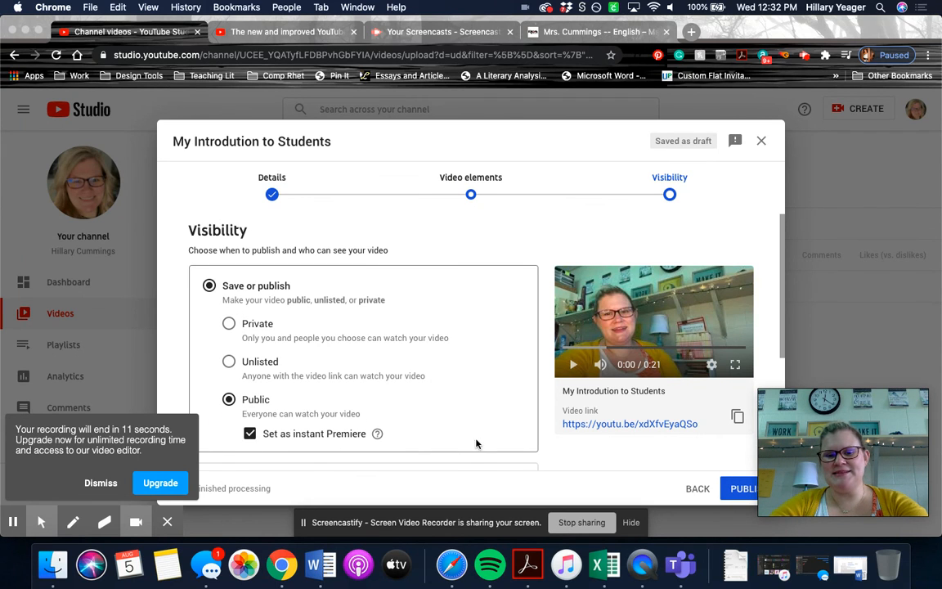
click(253, 438)
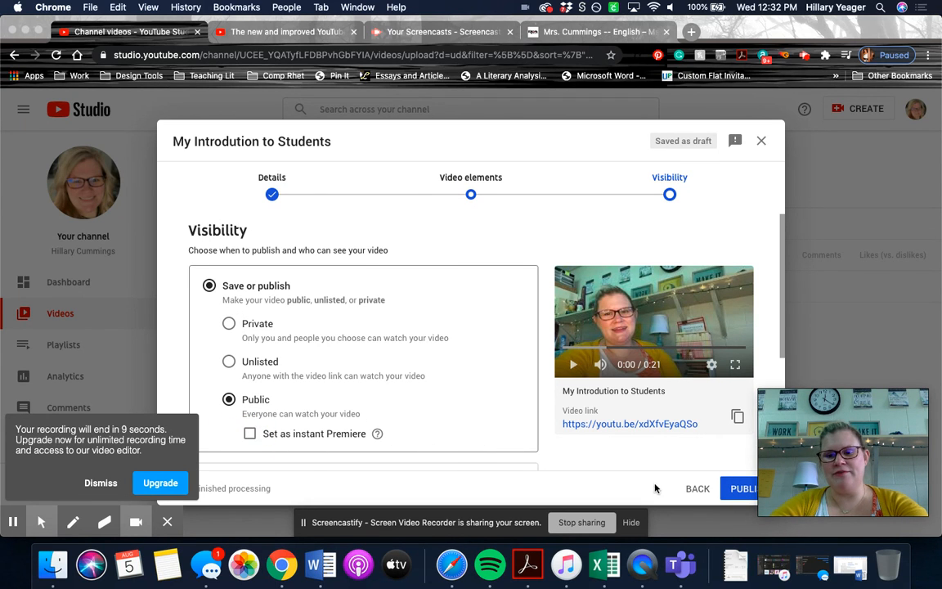
click(744, 491)
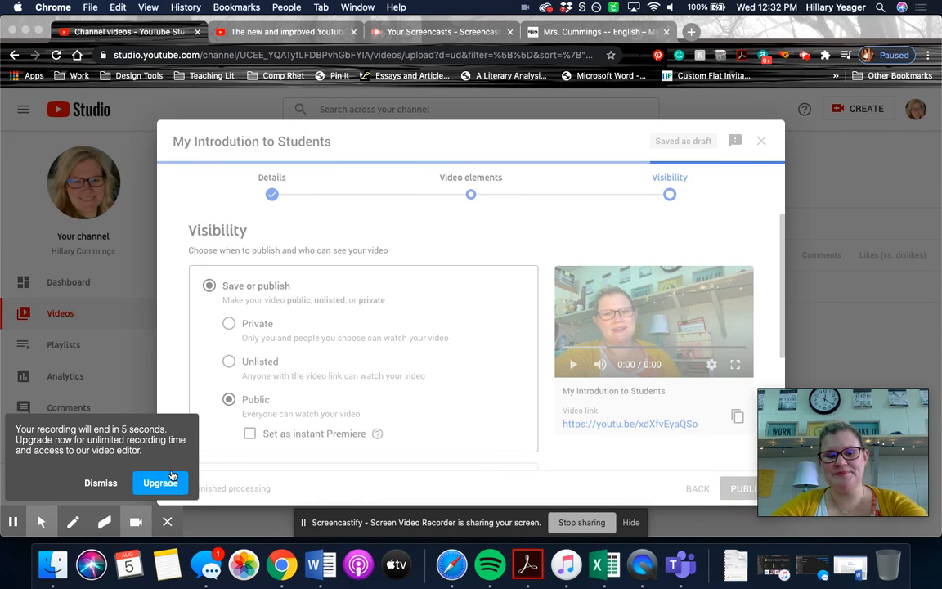